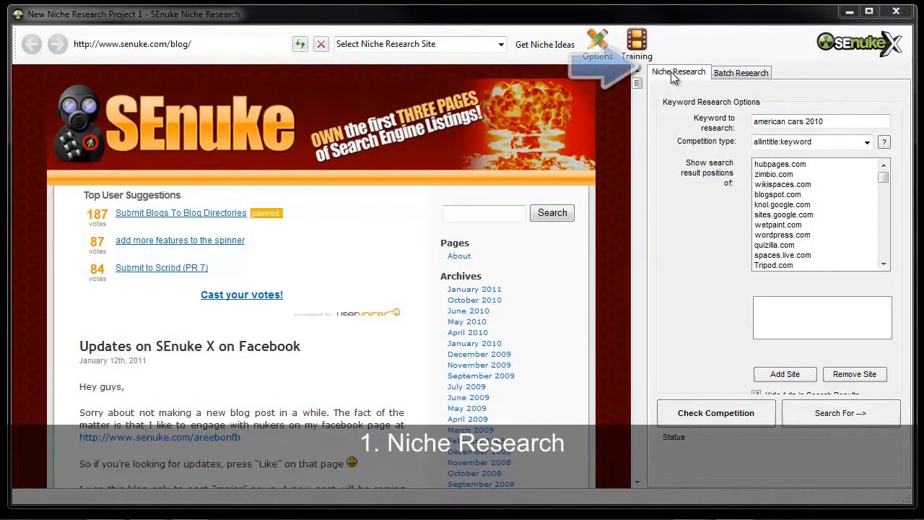
{"action": "left_click", "coordinate": [858, 414]}
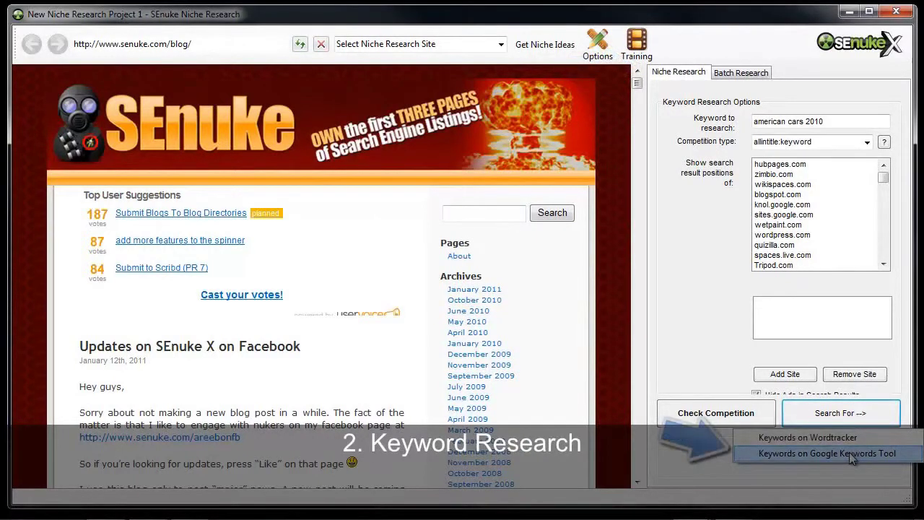
{"action": "left_click", "coordinate": [732, 78]}
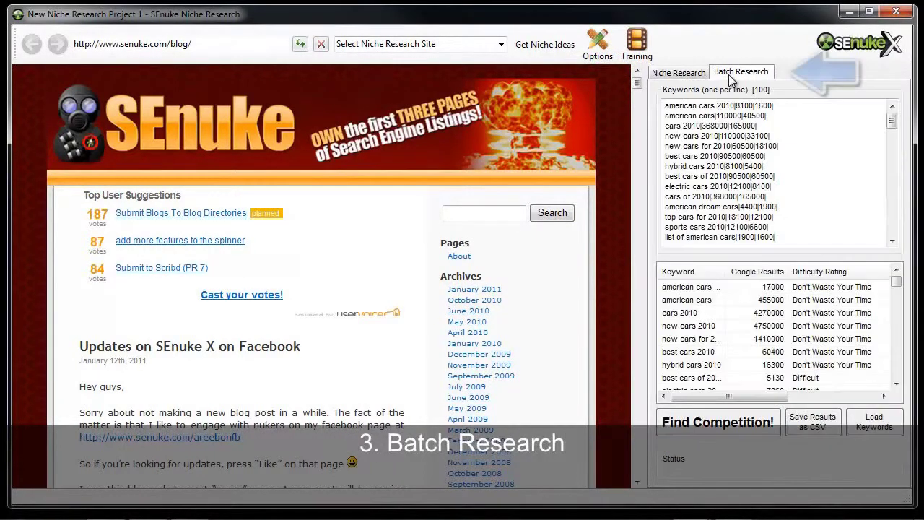
{"action": "left_click", "coordinate": [694, 76]}
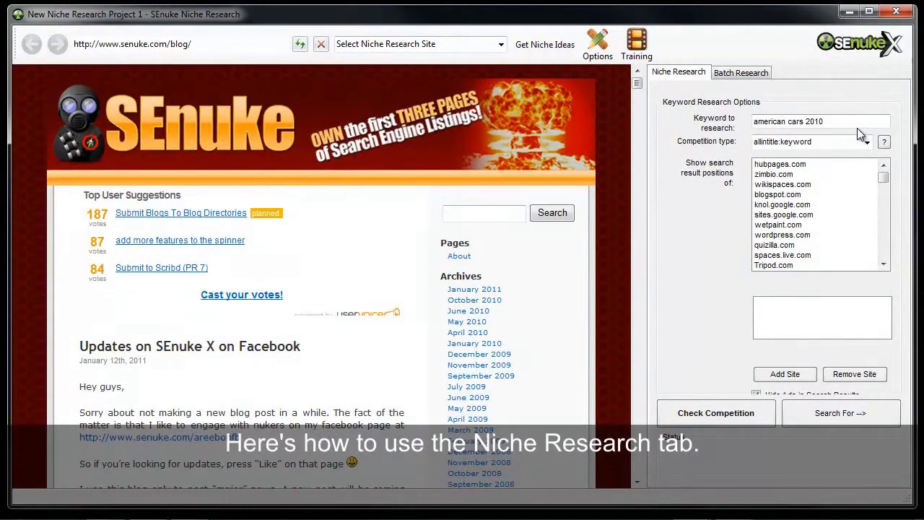
{"action": "left_click_drag", "start_coordinate": [847, 120], "coordinate": [756, 122]}
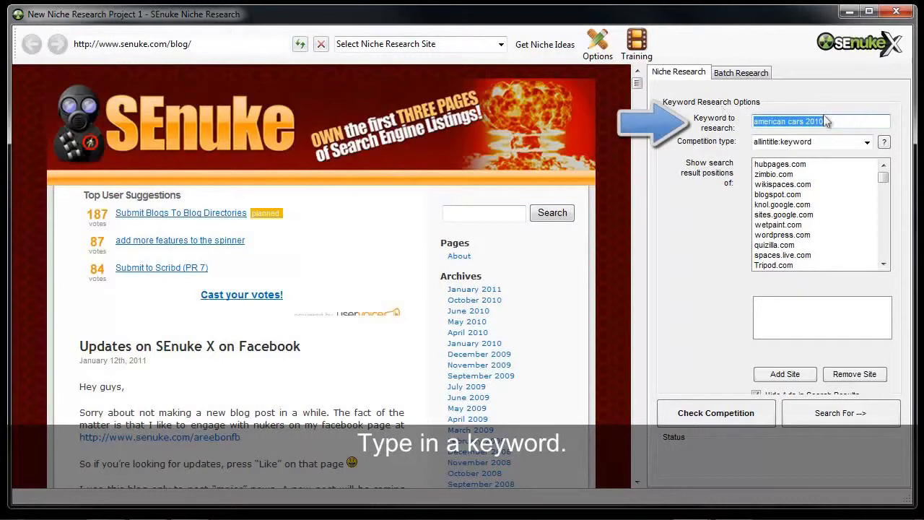
{"action": "key", "text": "Tab"}
Try the "keyword", allintitle:keyword and intitle:"keyword" inanchor:"keyword" competition types for the keyword american cars 2010.
{"action": "left_click", "coordinate": [864, 145]}
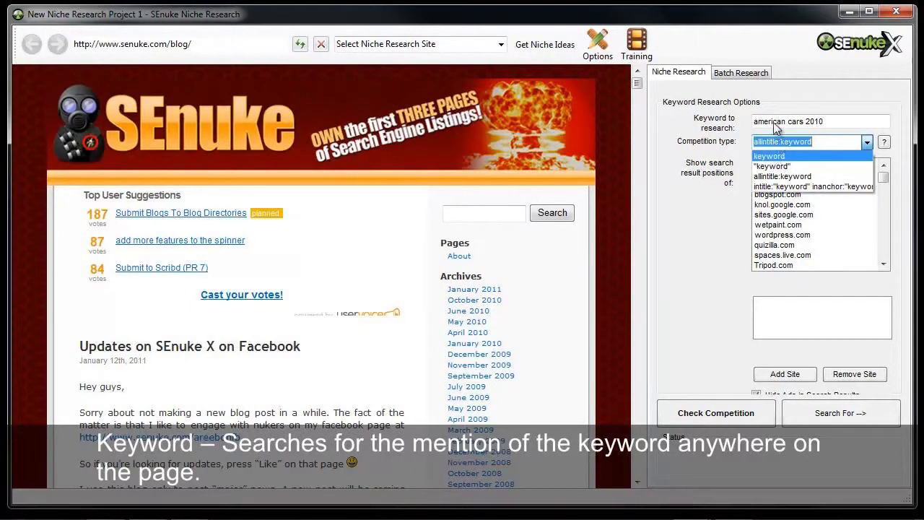
{"action": "left_click", "coordinate": [775, 168]}
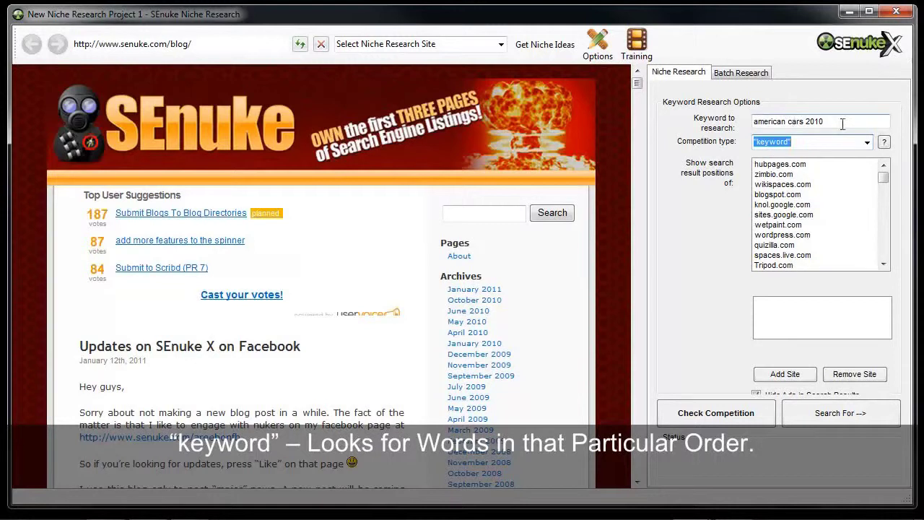
{"action": "left_click", "coordinate": [866, 141]}
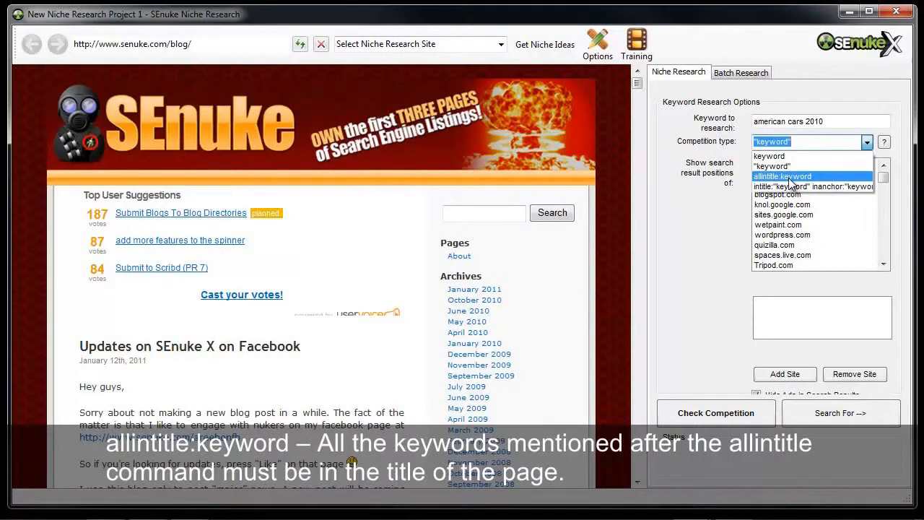
{"action": "left_click", "coordinate": [790, 177]}
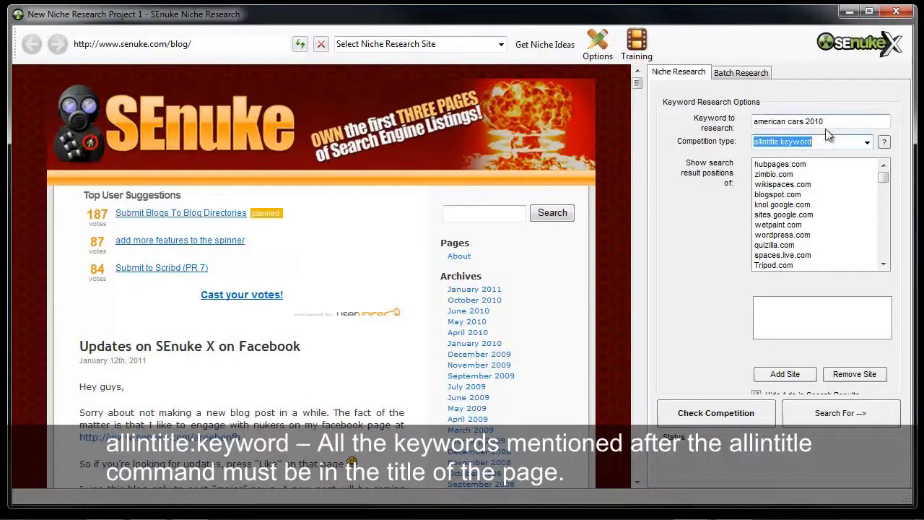
{"action": "left_click", "coordinate": [867, 143]}
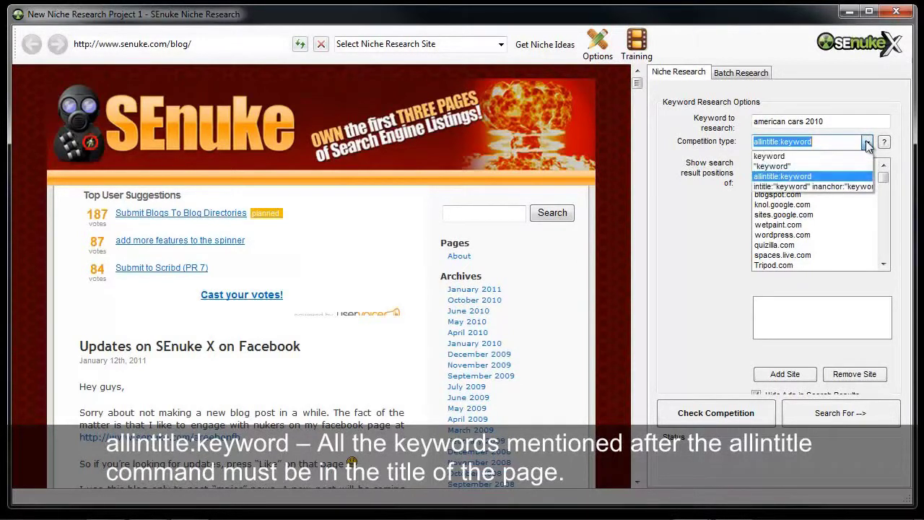
{"action": "left_click", "coordinate": [810, 189]}
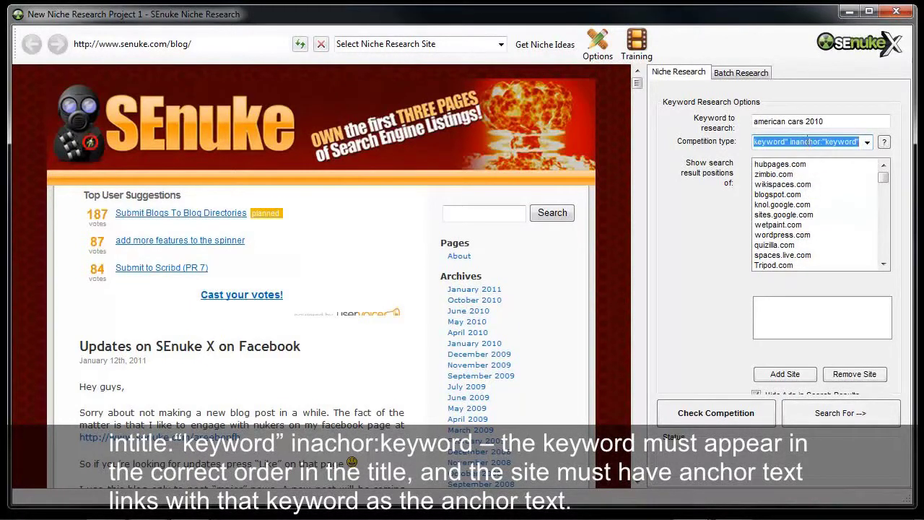
{"action": "left_click_drag", "start_coordinate": [760, 124], "coordinate": [843, 126]}
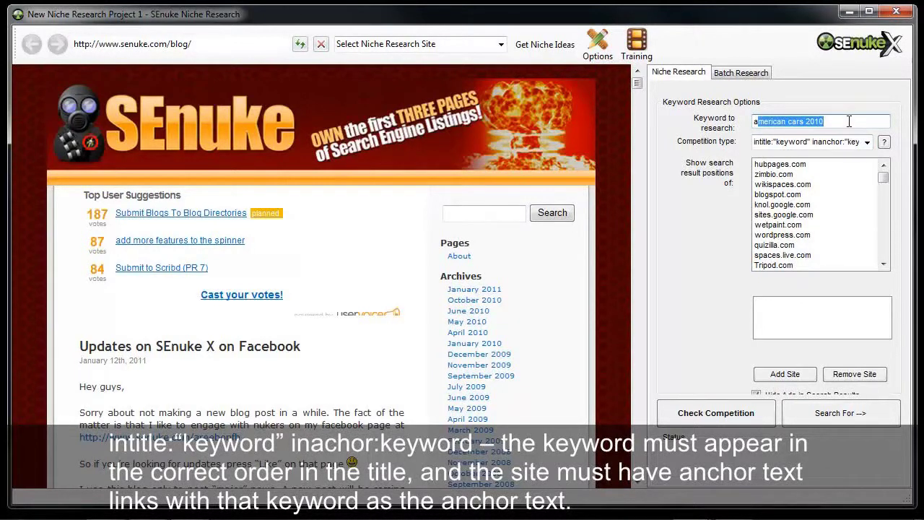
Check the competition for american cars 2010 with competition type allintitle:keyword and hubpages.com selected among the result-position sites.
{"action": "left_click", "coordinate": [867, 142]}
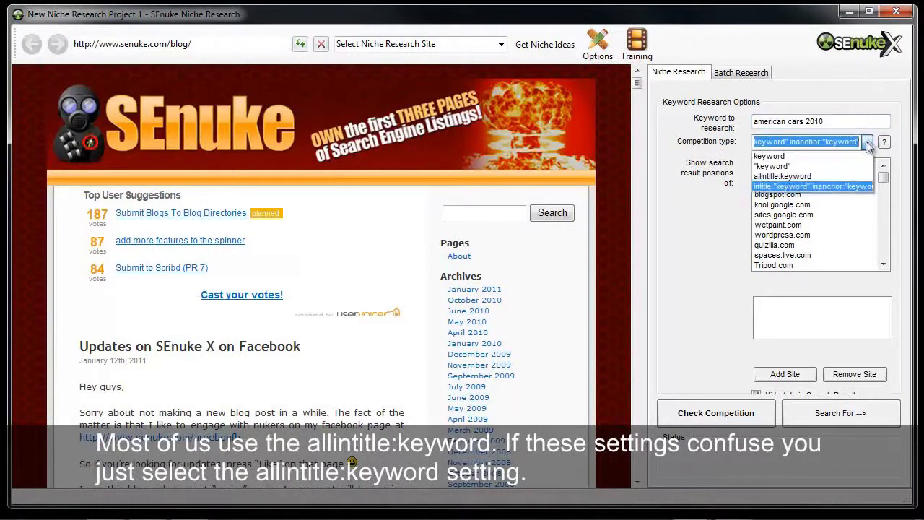
{"action": "left_click", "coordinate": [785, 179]}
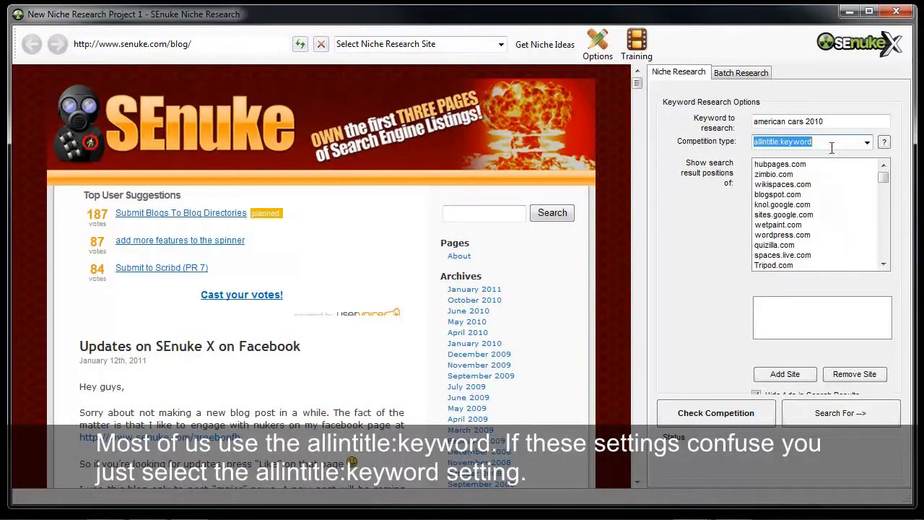
{"action": "left_click", "coordinate": [791, 165]}
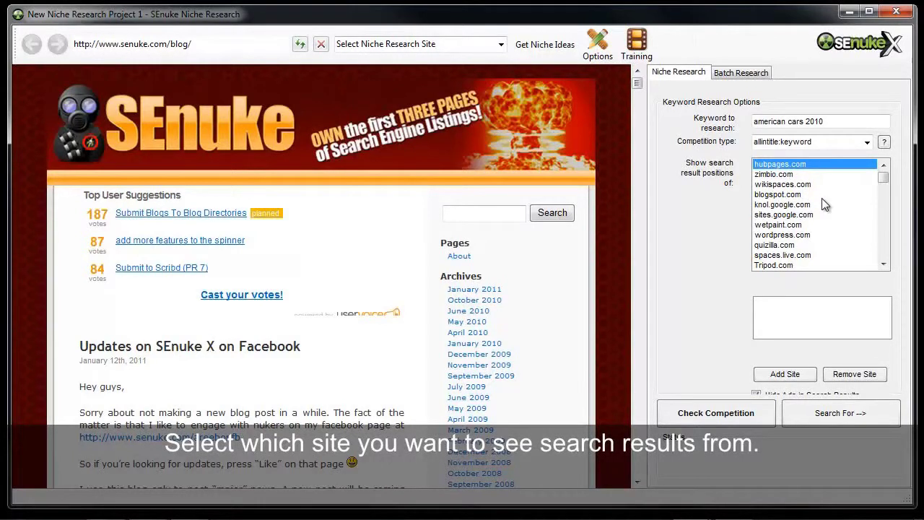
{"action": "left_click", "coordinate": [711, 413]}
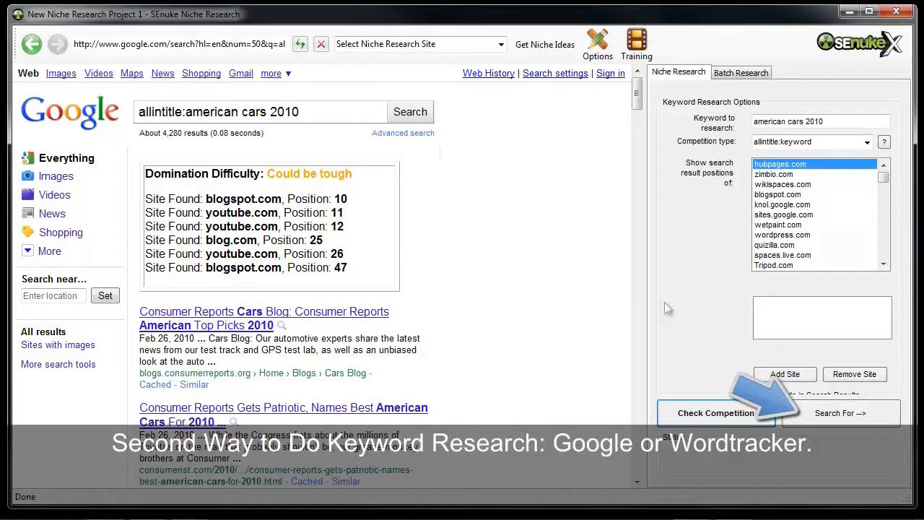
Look up american cars 2010 on the Google Keywords Tool and dismiss the captcha prompt.
{"action": "left_click", "coordinate": [875, 417]}
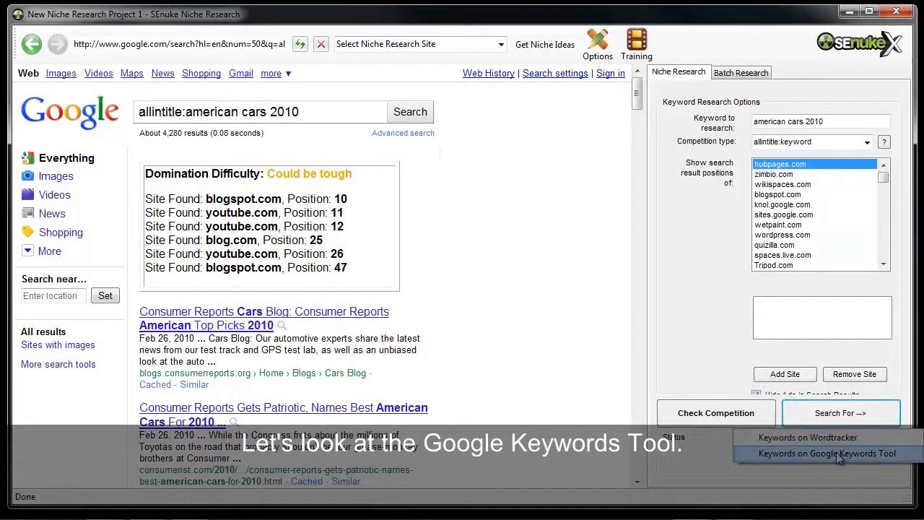
{"action": "left_click", "coordinate": [836, 452]}
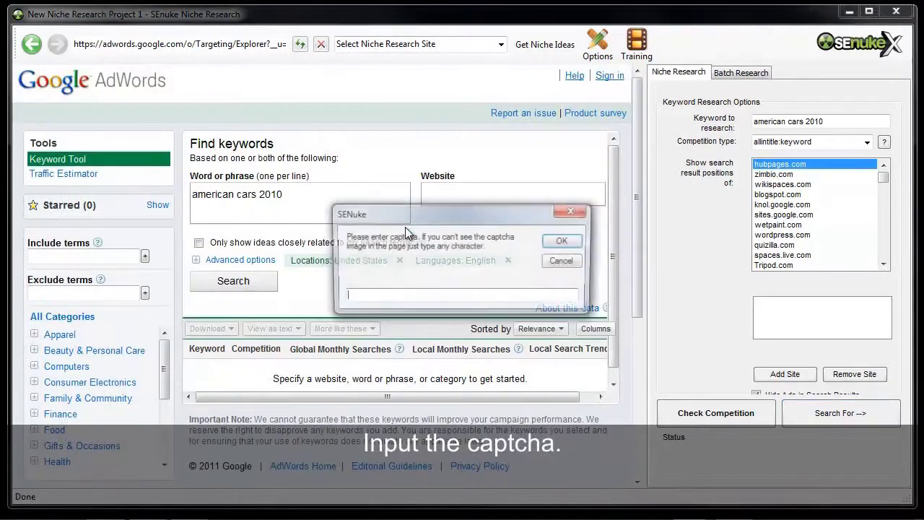
{"action": "left_click", "coordinate": [565, 262]}
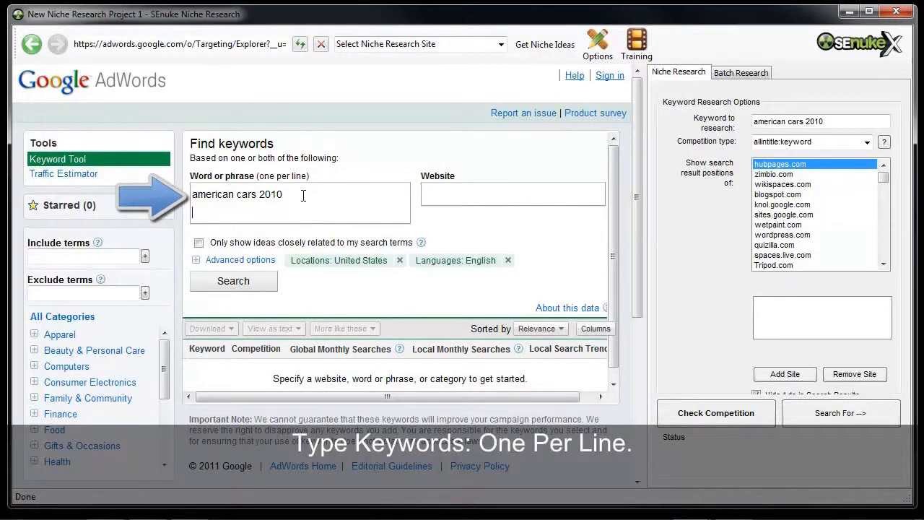
Add "american cars" and "buy american cars" on separate lines below american cars 2010 in the keyword search phrases.
{"action": "key", "text": "Return"}
{"action": "type", "text": "american buy"}
{"action": "key", "text": "BackSpace"}
{"action": "key", "text": "BackSpace"}
{"action": "key", "text": "BackSpace"}
{"action": "type", "text": "cars"}
{"action": "key", "text": "Return"}
{"action": "type", "text": "biu"}
{"action": "key", "text": "BackSpace"}
{"action": "key", "text": "BackSpace"}
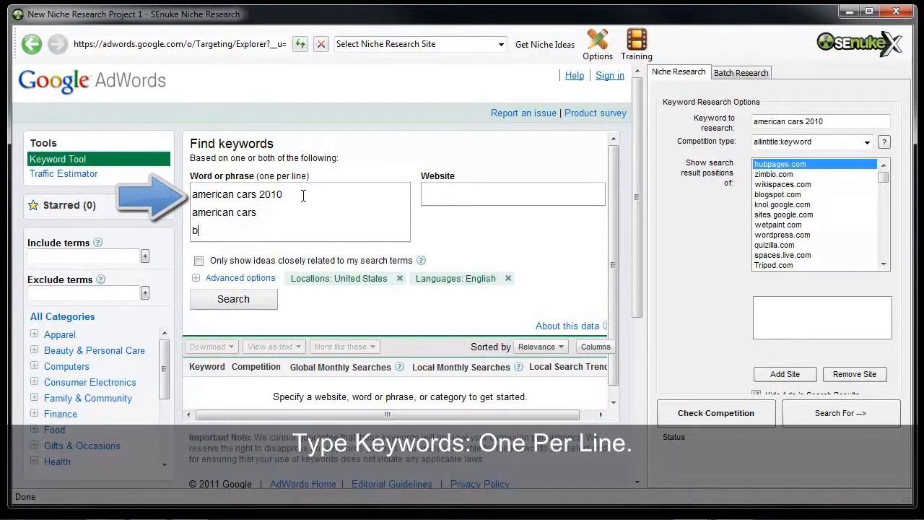
{"action": "type", "text": "uy america"}
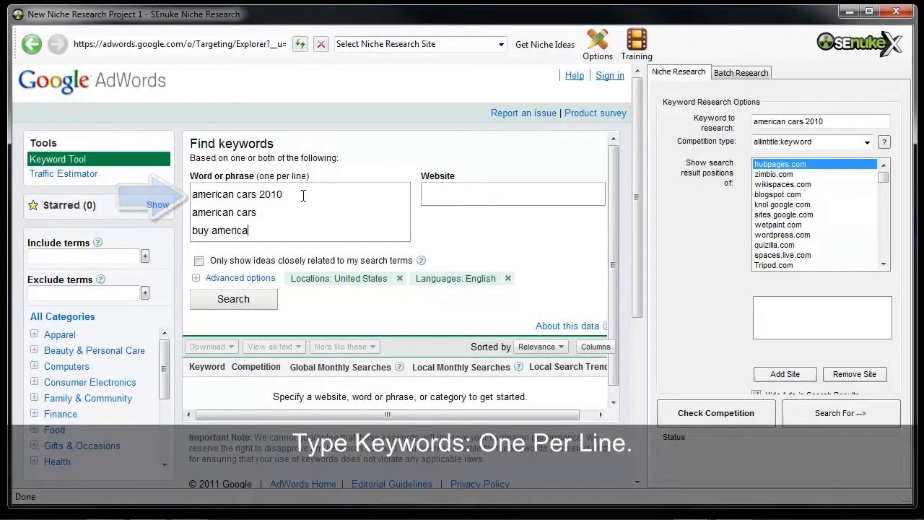
{"action": "type", "text": "n cars"}
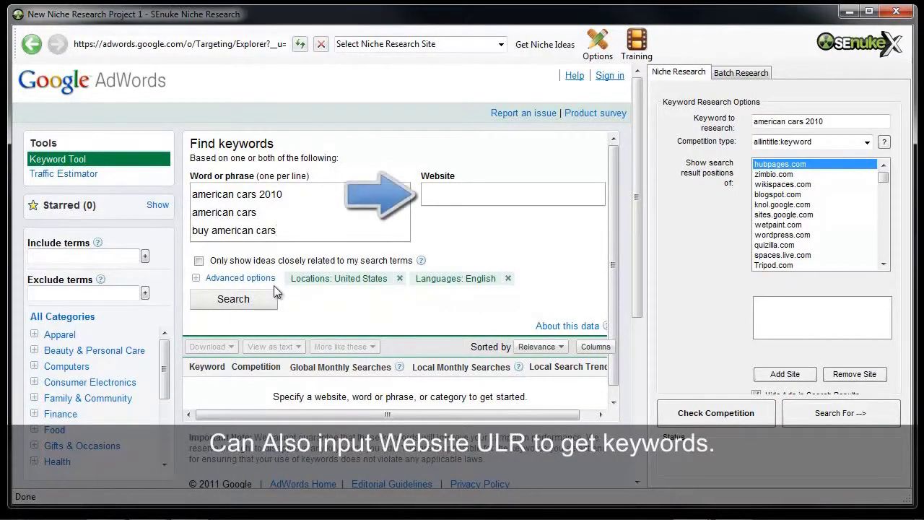
{"action": "left_click", "coordinate": [426, 195]}
{"action": "type", "text": "www.whatever.com"}
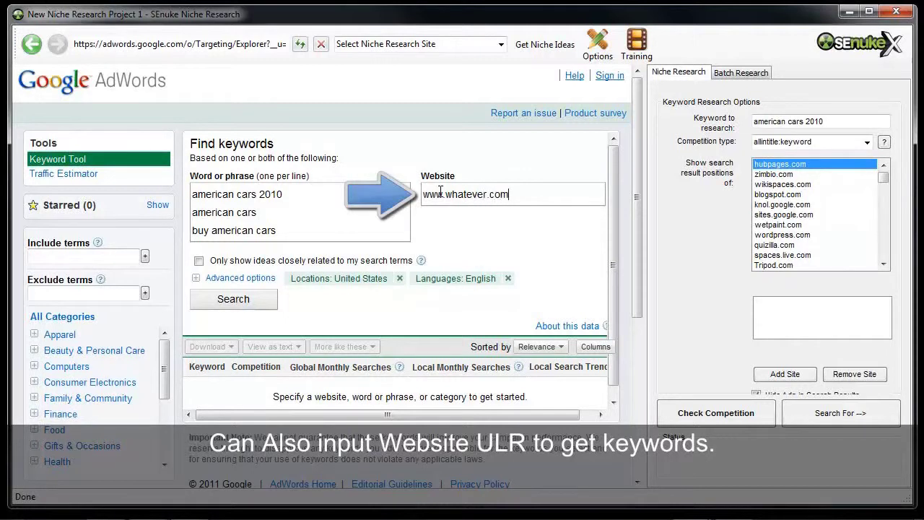
{"action": "key", "text": "ctrl+a"}
{"action": "key", "text": "BackSpace"}
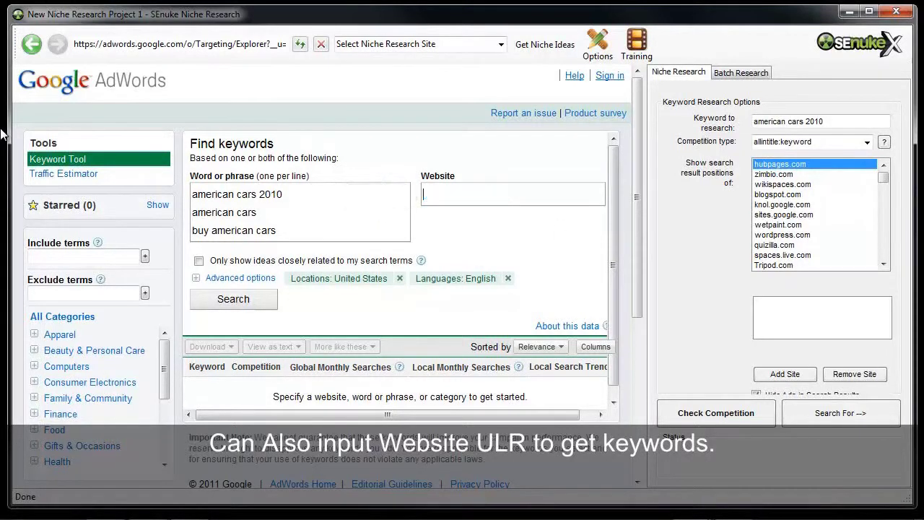
Search for keyword ideas from the three phrases and show 100 rows of results.
{"action": "left_click", "coordinate": [245, 302]}
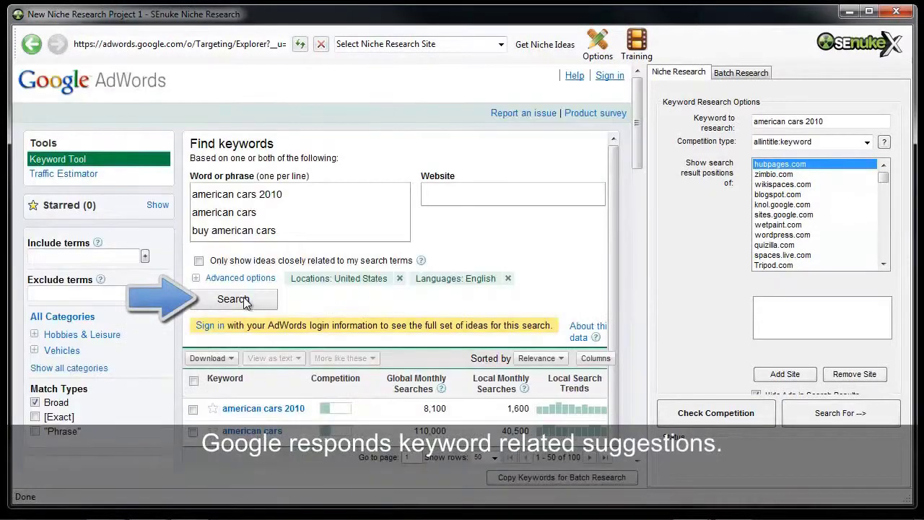
{"action": "scroll", "coordinate": [636, 140], "scroll_direction": "down", "scroll_amount": 5}
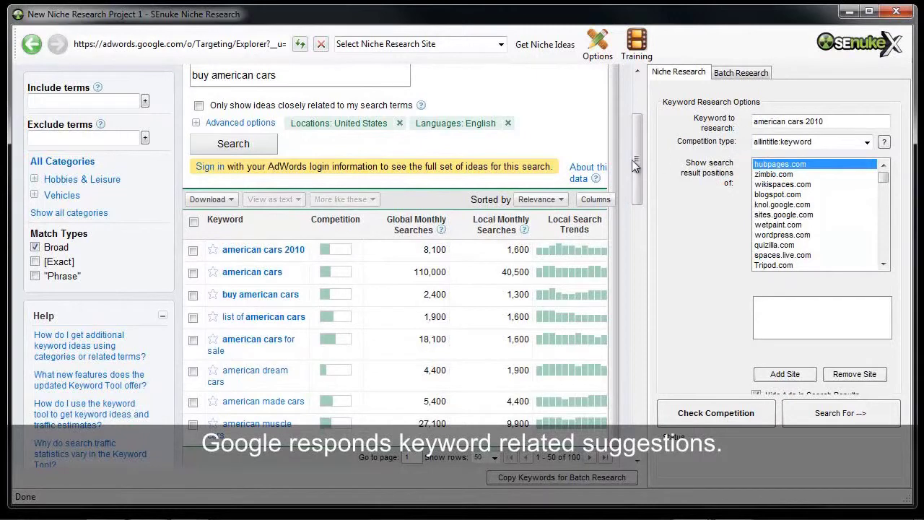
{"action": "left_click_drag", "start_coordinate": [634, 161], "coordinate": [657, 375]}
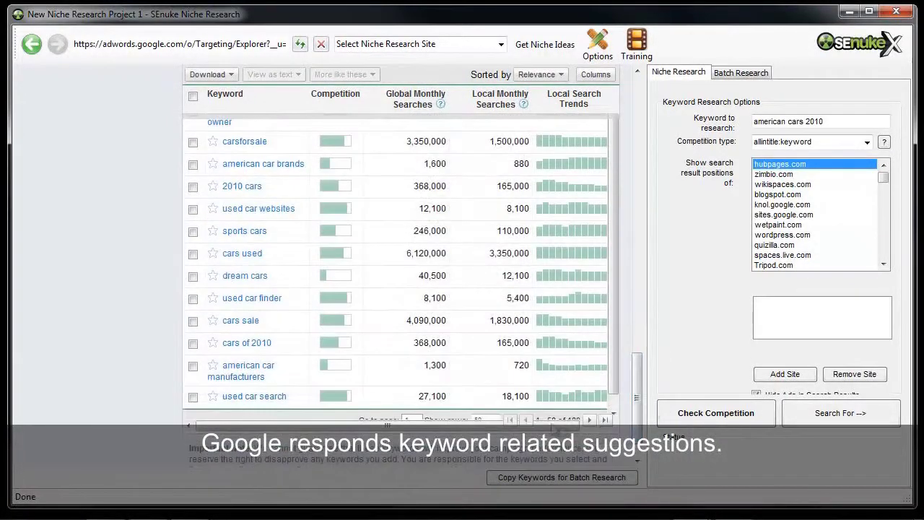
{"action": "left_click", "coordinate": [485, 420]}
{"action": "left_click", "coordinate": [483, 466]}
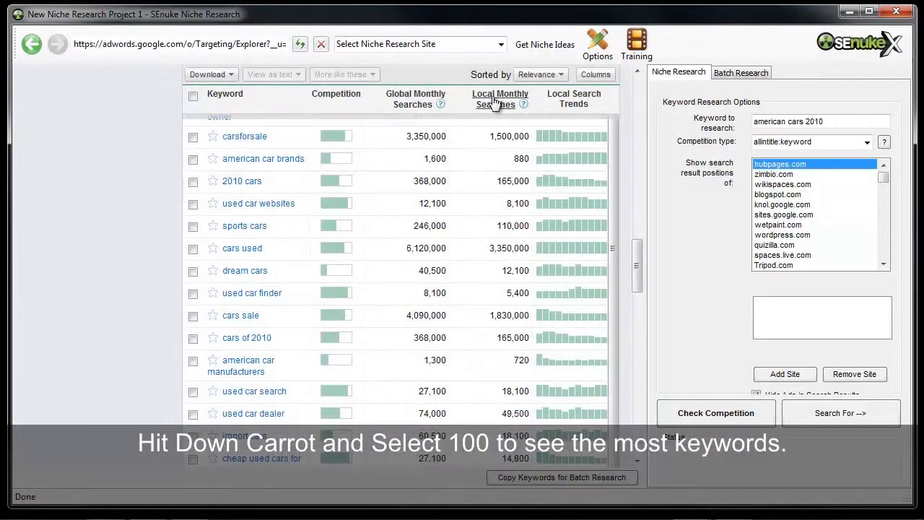
Copy the suggested keywords for batch research and start finding their competition.
{"action": "left_click_drag", "start_coordinate": [639, 267], "coordinate": [637, 108]}
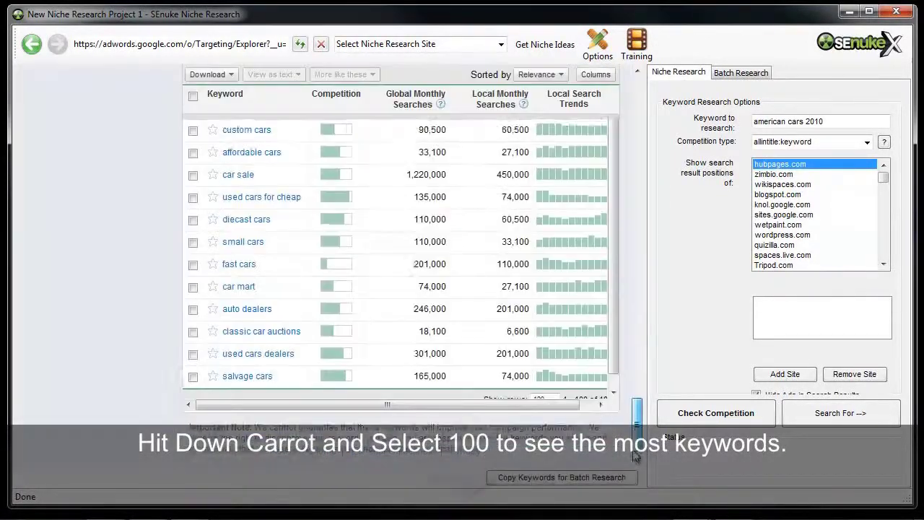
{"action": "scroll", "coordinate": [401, 238], "scroll_direction": "down", "scroll_amount": 1}
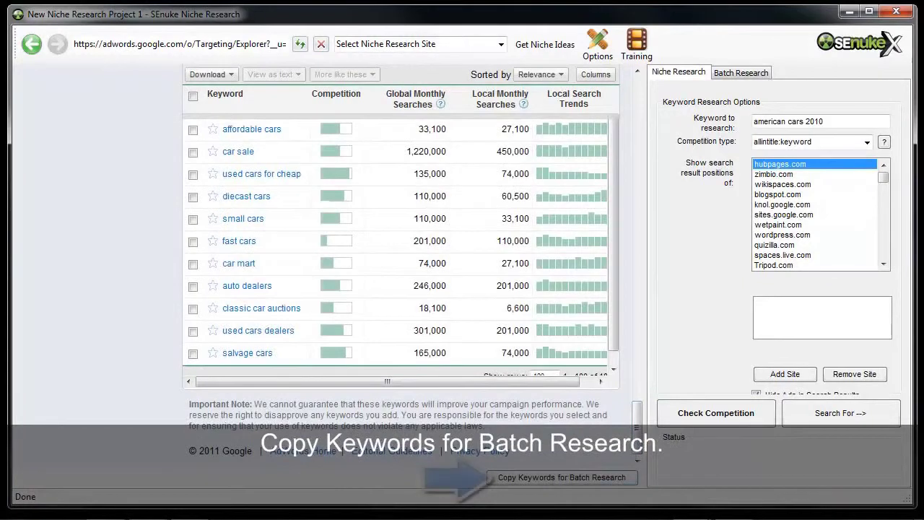
{"action": "left_click", "coordinate": [584, 482]}
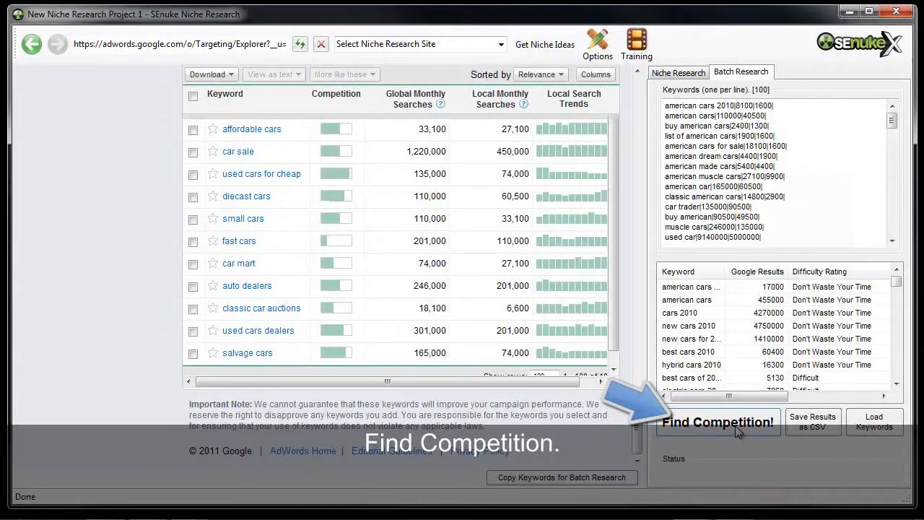
{"action": "left_click", "coordinate": [737, 431]}
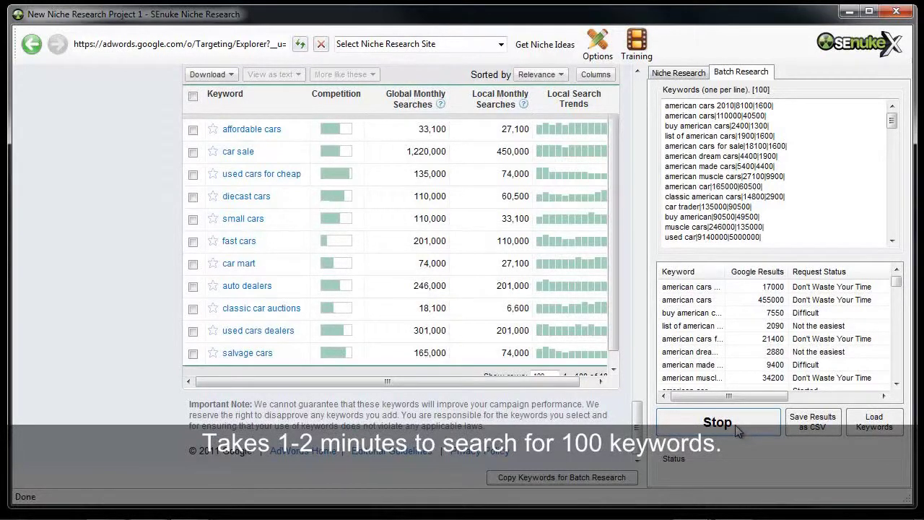
{"action": "left_click", "coordinate": [812, 421]}
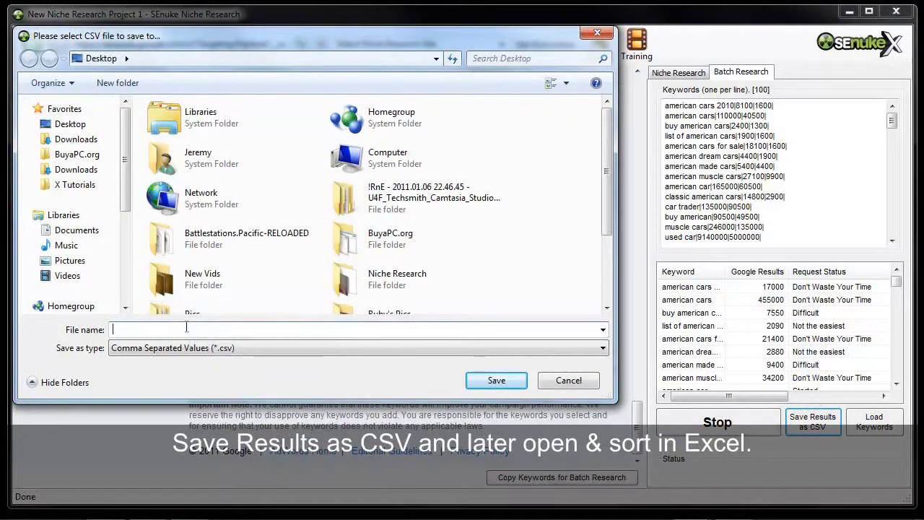
{"action": "left_click", "coordinate": [590, 387]}
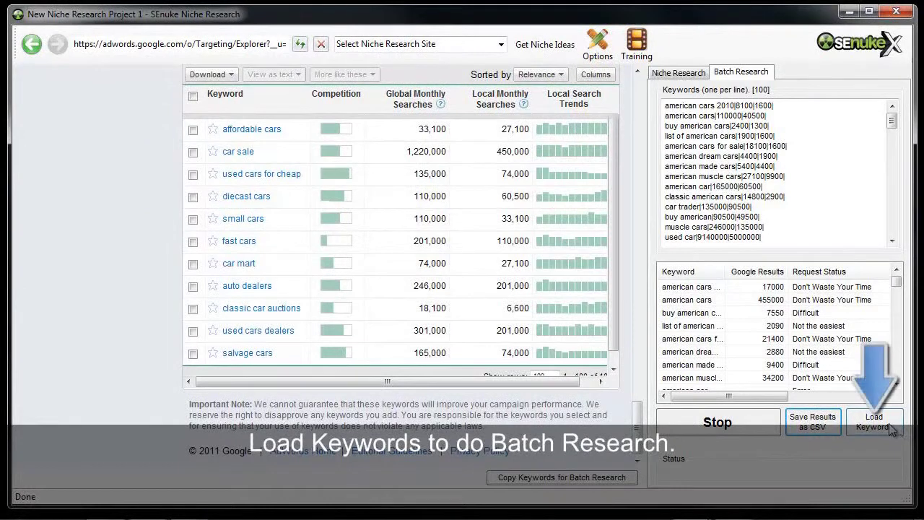
{"action": "left_click", "coordinate": [893, 429]}
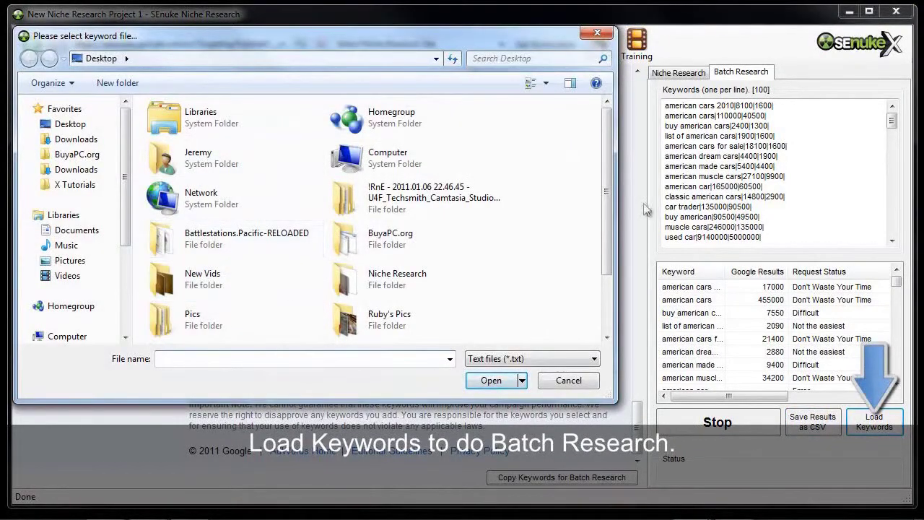
{"action": "left_click", "coordinate": [571, 381]}
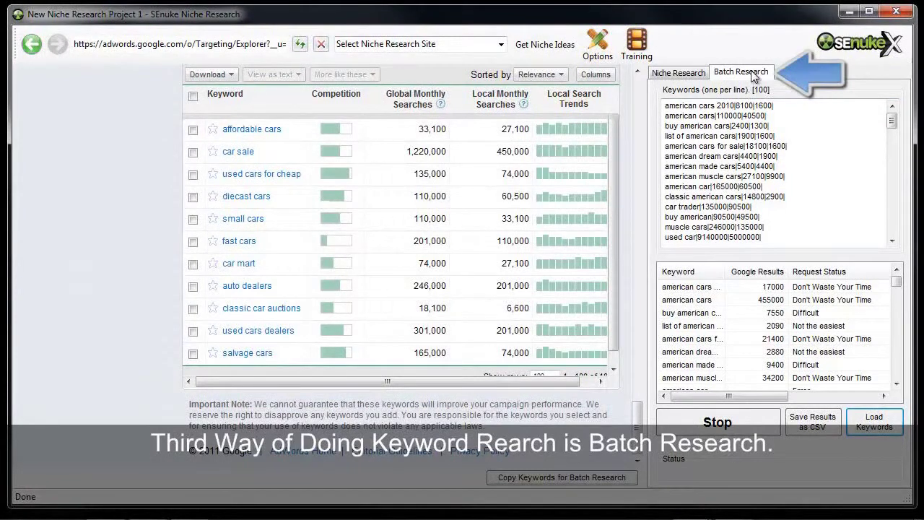